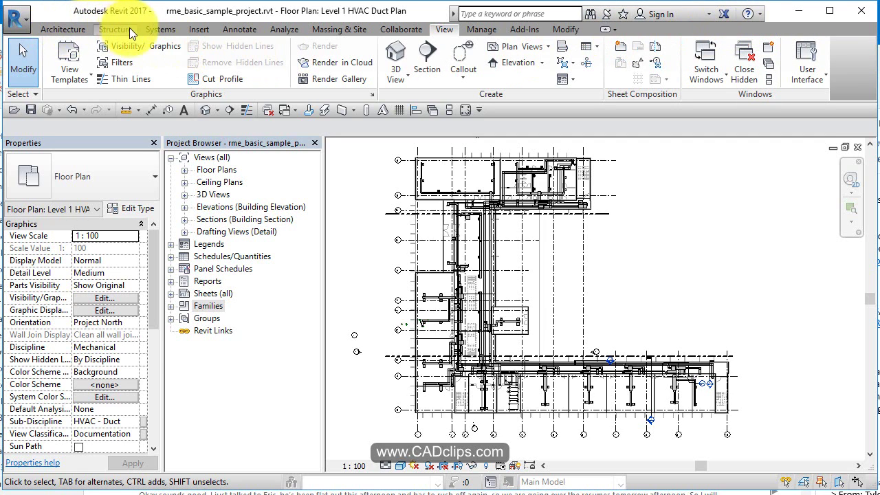
Look over the Site Settings for massing and site work and close them without changes
left_click(323, 30)
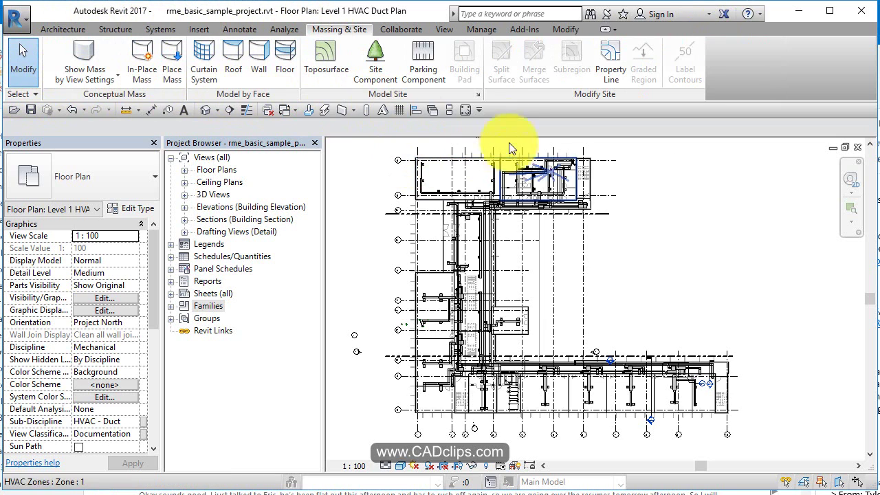
left_click(478, 96)
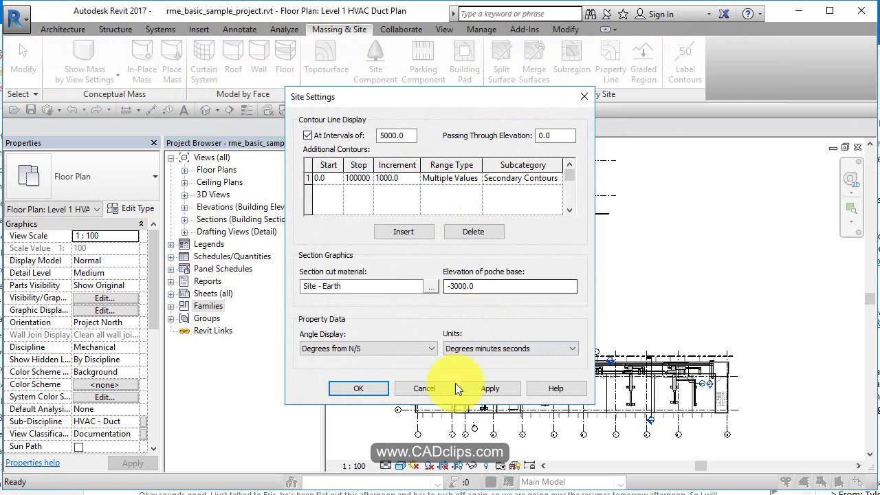
left_click(431, 389)
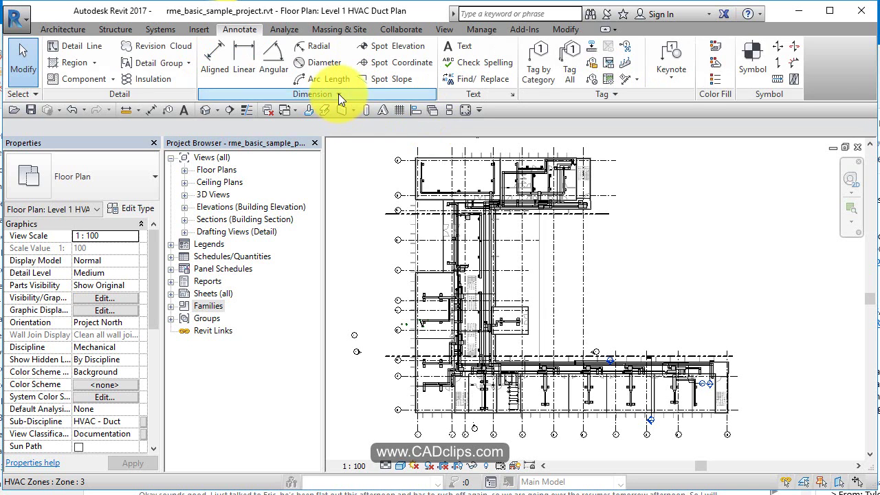
Examine the dimension type options and the text type properties, leaving both without changes
left_click(338, 94)
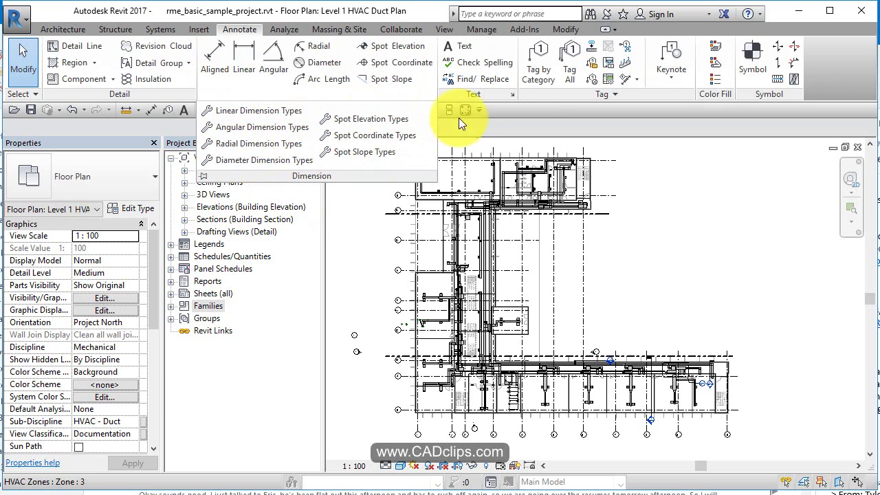
left_click(516, 98)
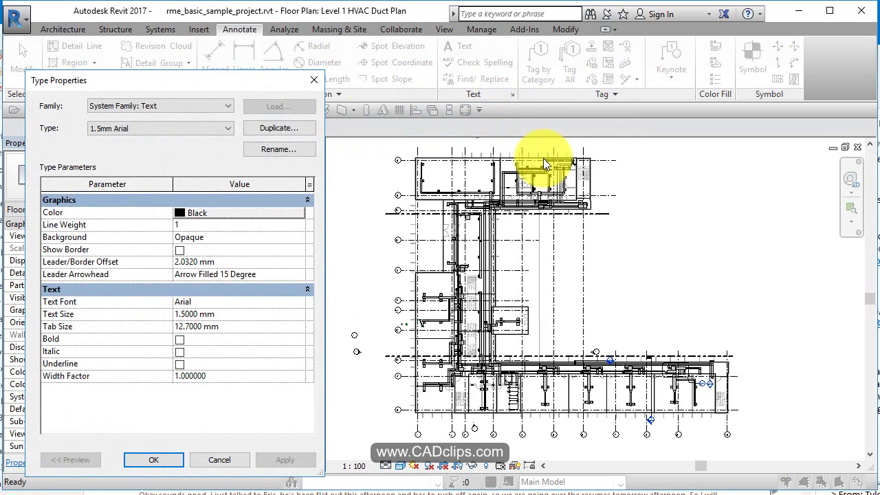
left_click(229, 459)
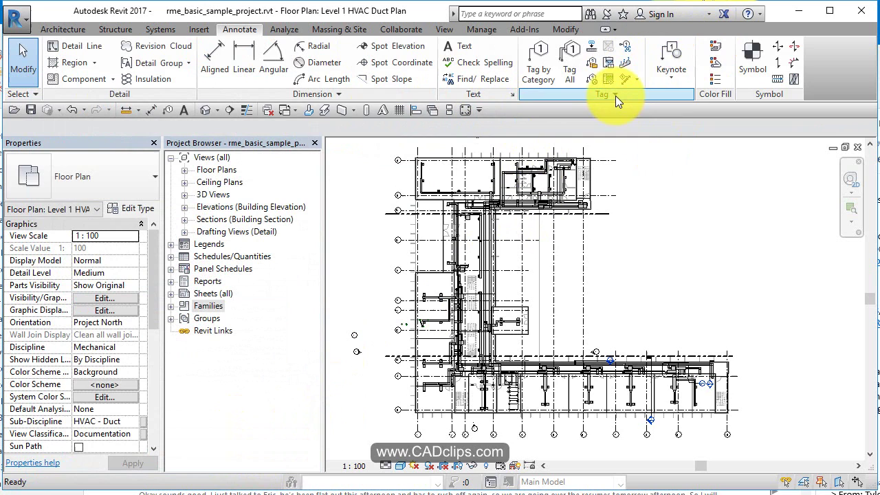
Look through the annotation, insert and architecture tools, examining the keynote, multi-rebar annotation, stair and area options
left_click(669, 81)
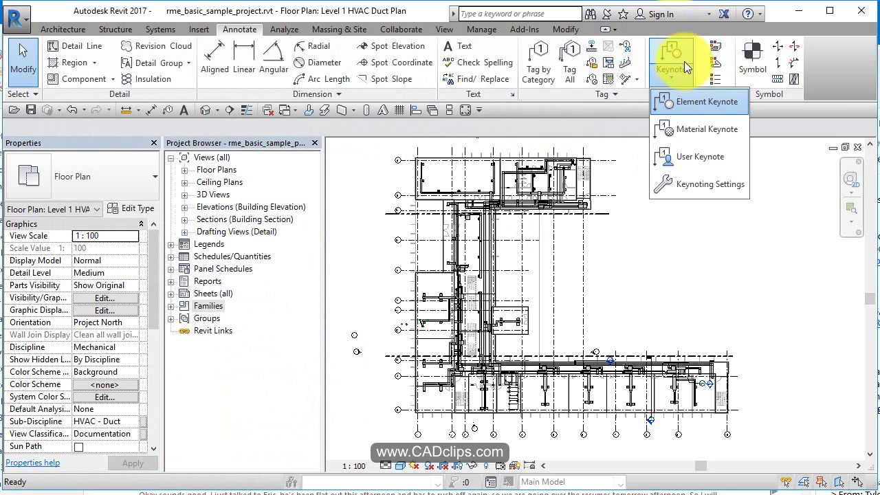
left_click(638, 80)
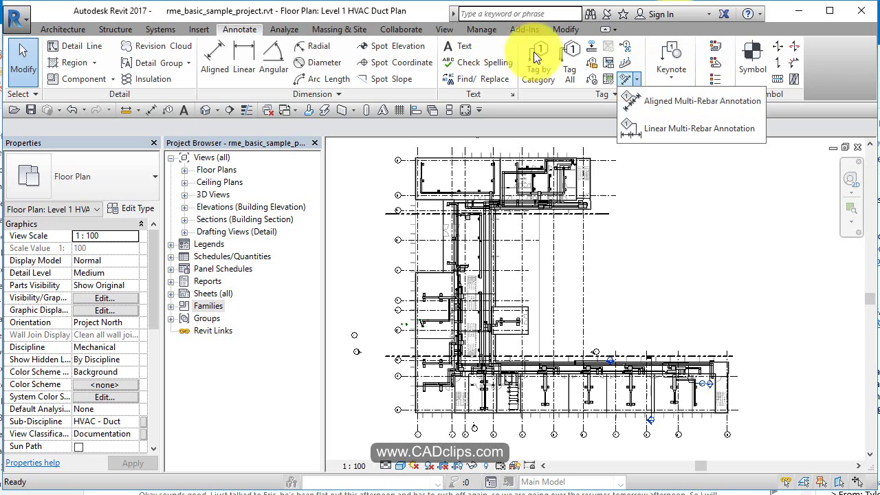
left_click(562, 106)
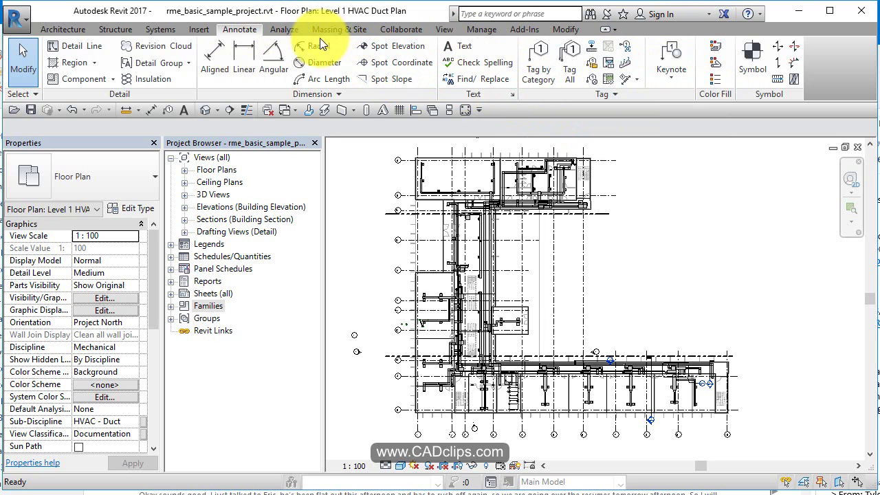
left_click(199, 30)
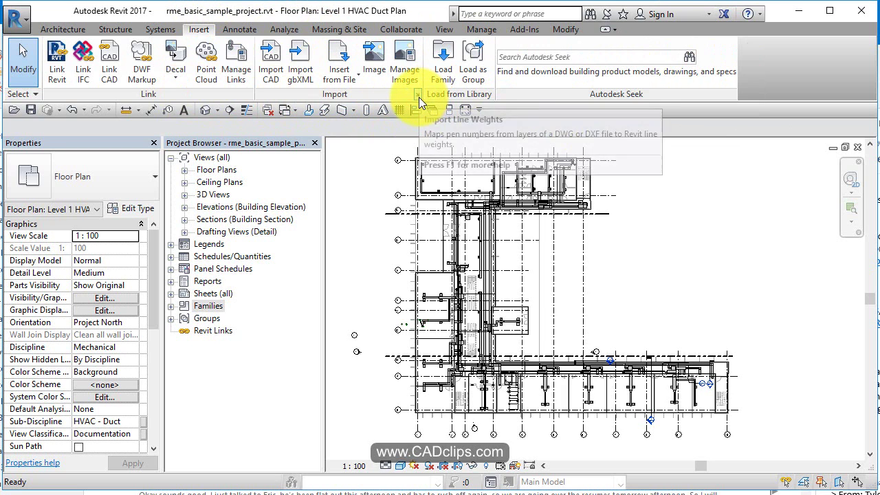
left_click(72, 29)
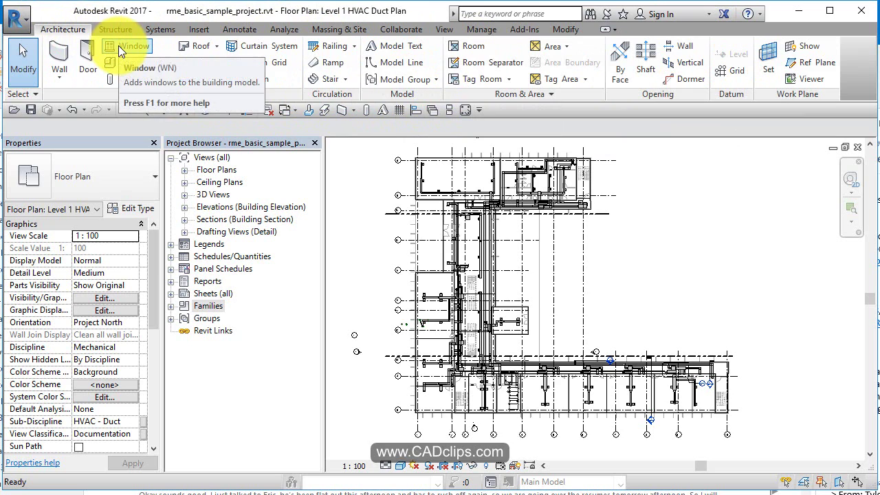
left_click(346, 79)
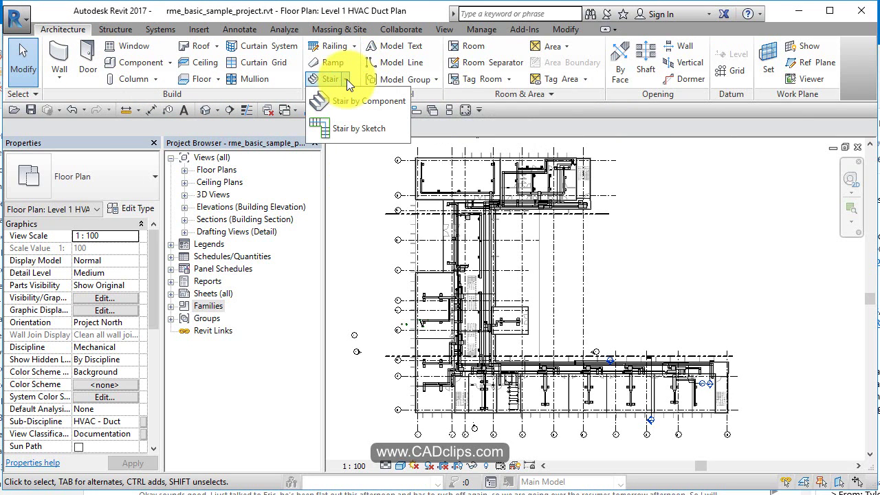
left_click(521, 115)
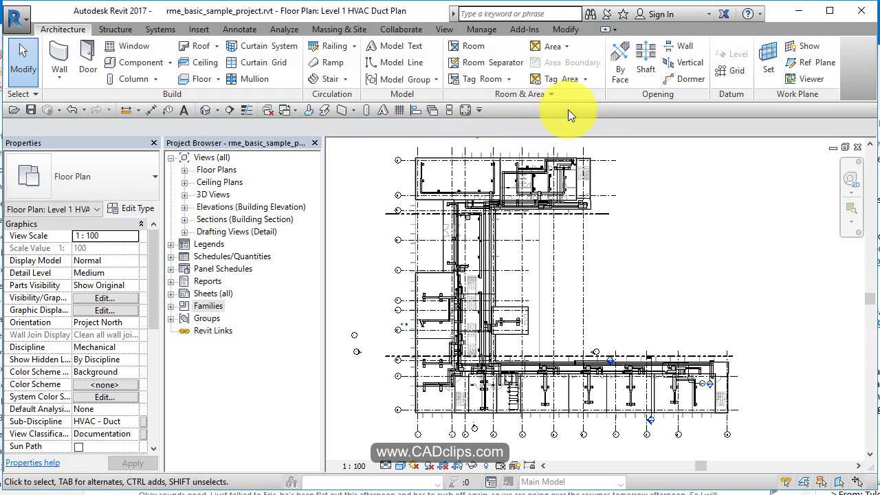
left_click(566, 46)
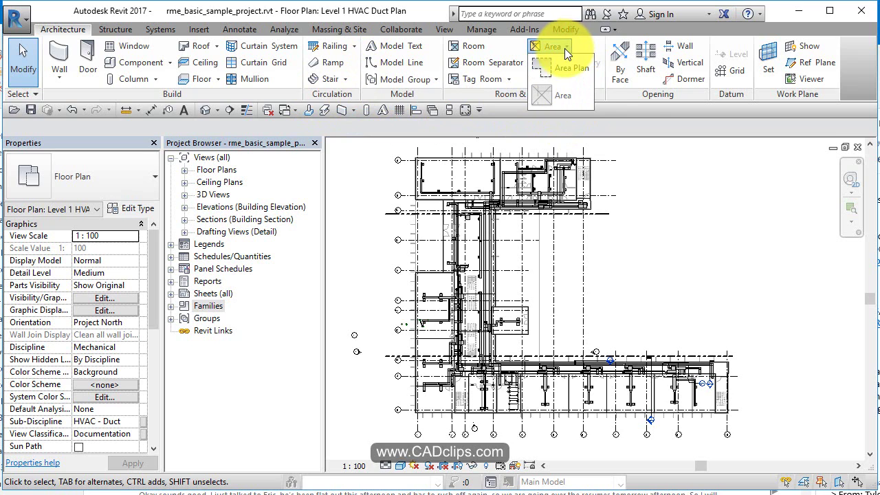
left_click(631, 108)
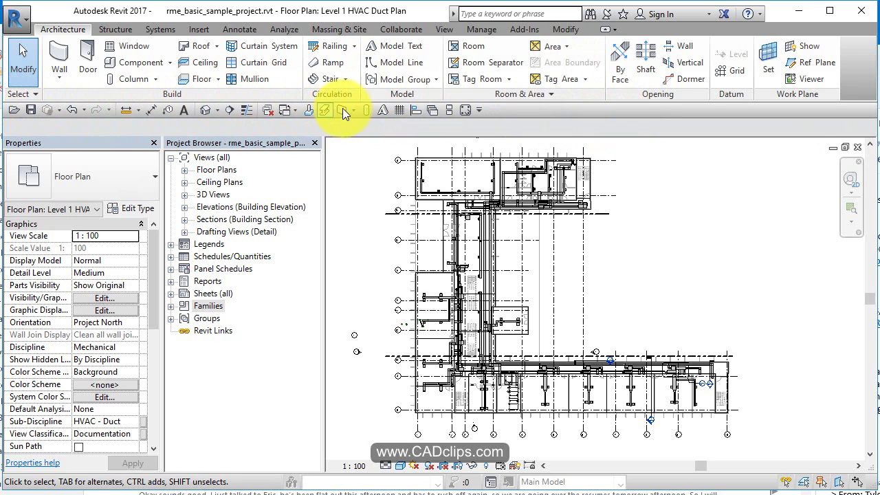
Add the New command to the Quick Access Toolbar
left_click(479, 109)
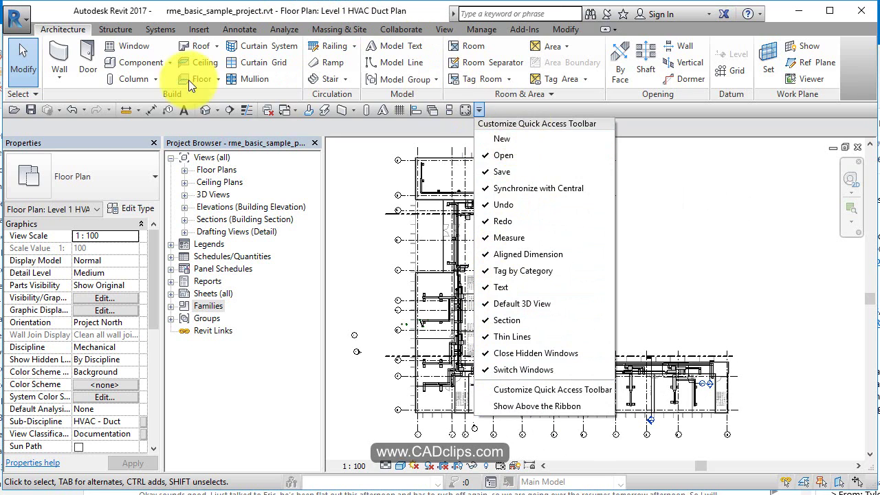
left_click(515, 142)
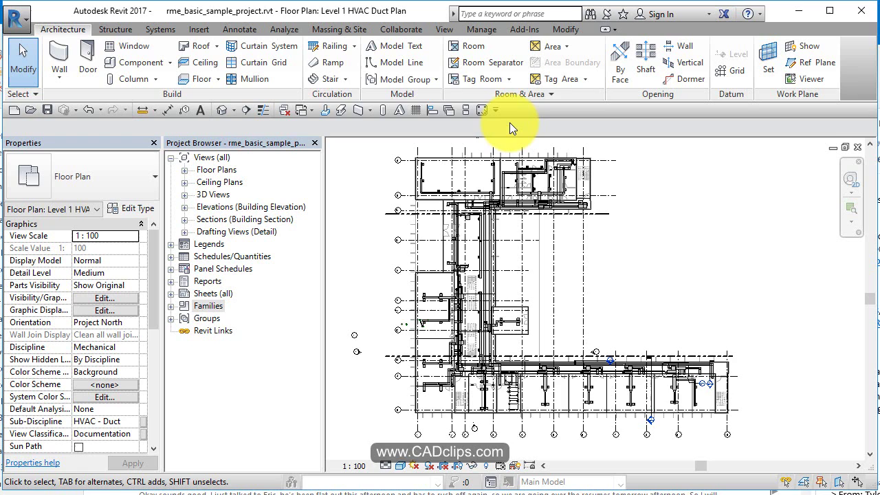
Add the Pipe tool from the Systems tools to the Quick Access Toolbar
left_click(170, 30)
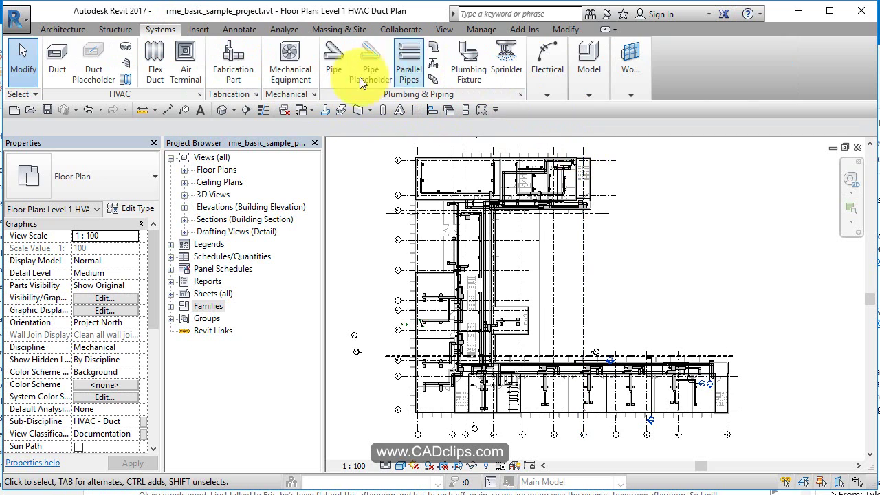
right_click(330, 44)
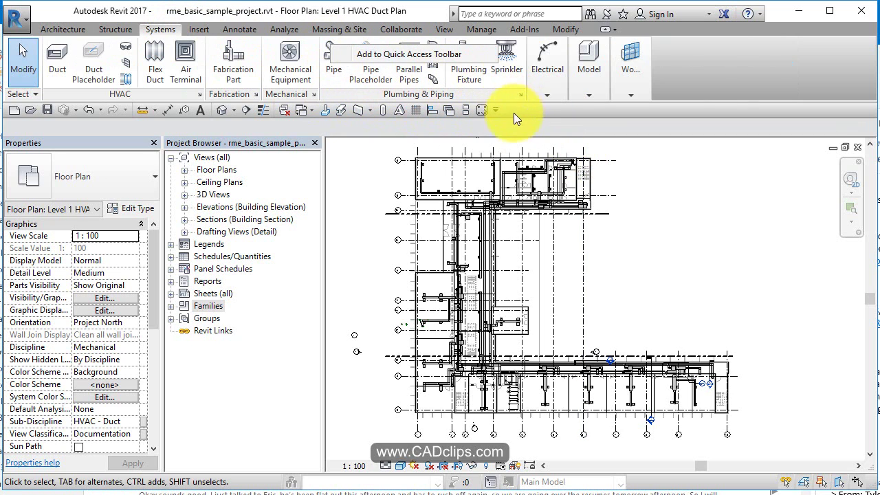
left_click(403, 55)
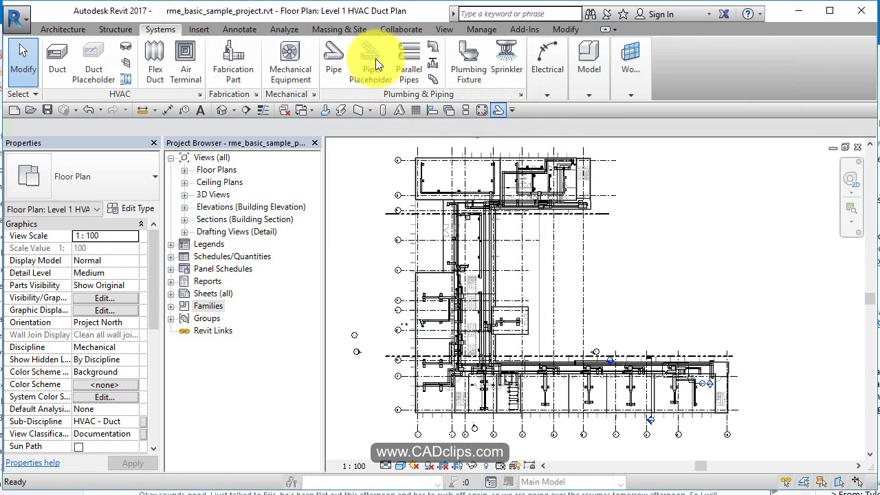
Add the Pipe Placeholder and Parallel Pipes tools to the Quick Access Toolbar
left_click(371, 59)
right_click(379, 59)
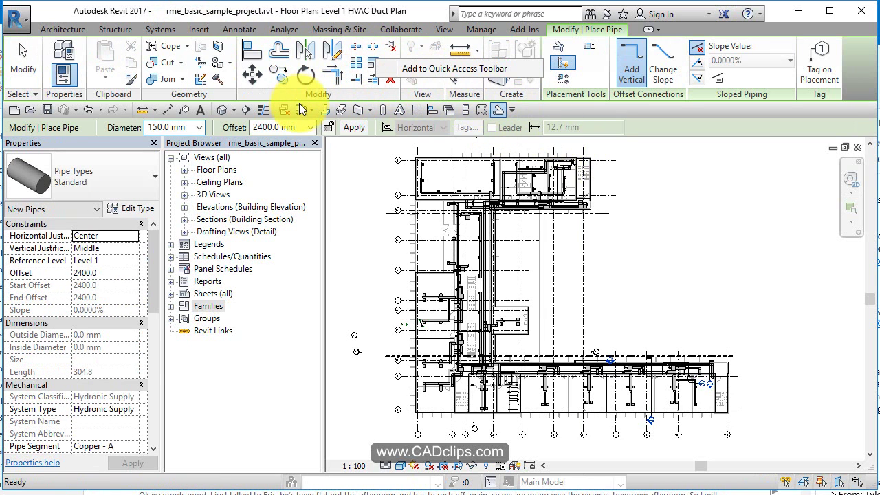
key("Escape")
key("Escape")
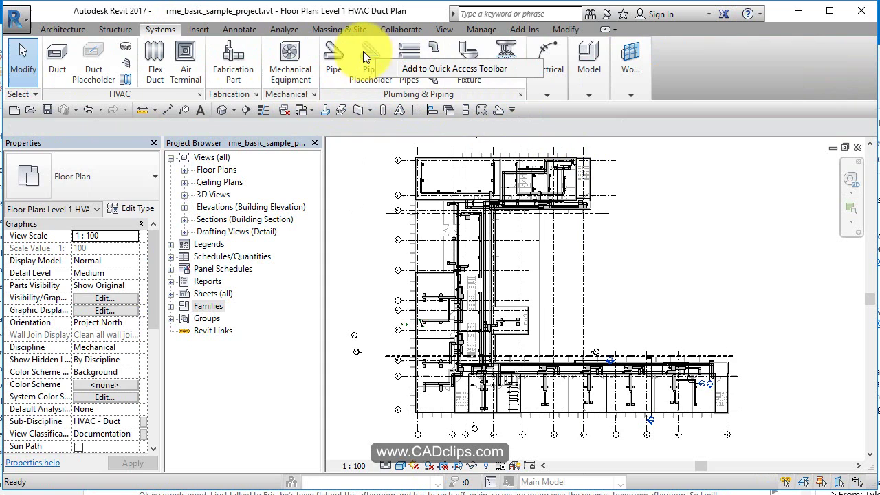
right_click(388, 45)
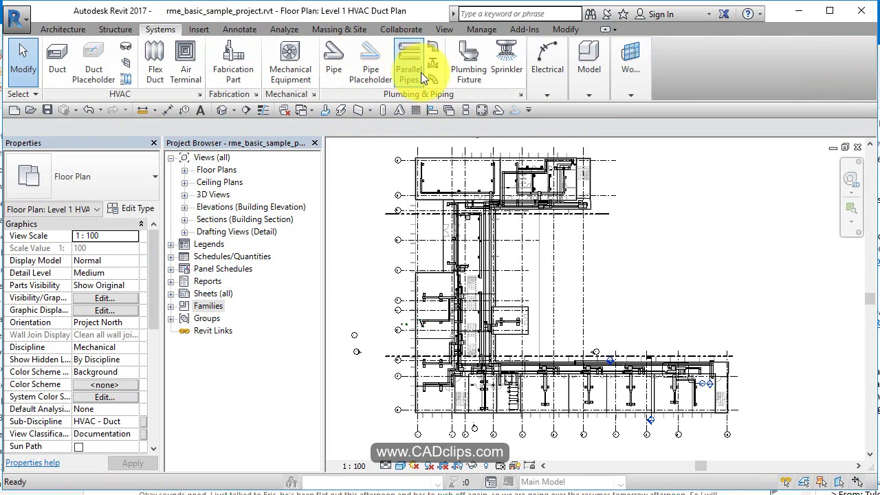
right_click(415, 60)
left_click(447, 67)
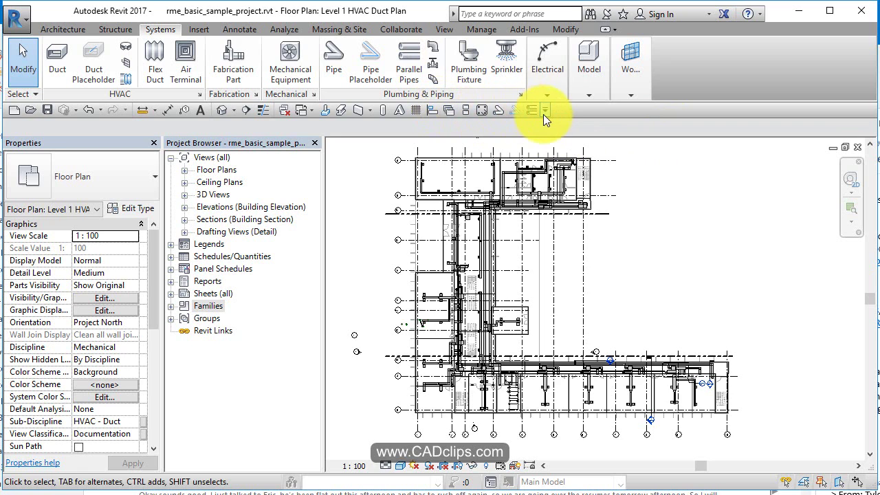
Open the full Quick Access Toolbar customization and insert a separator after Wall: Structural
left_click(547, 110)
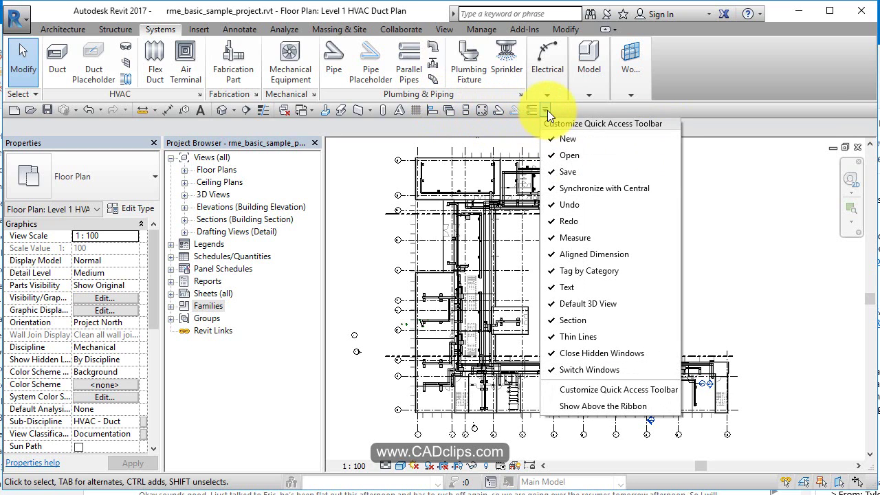
left_click(619, 394)
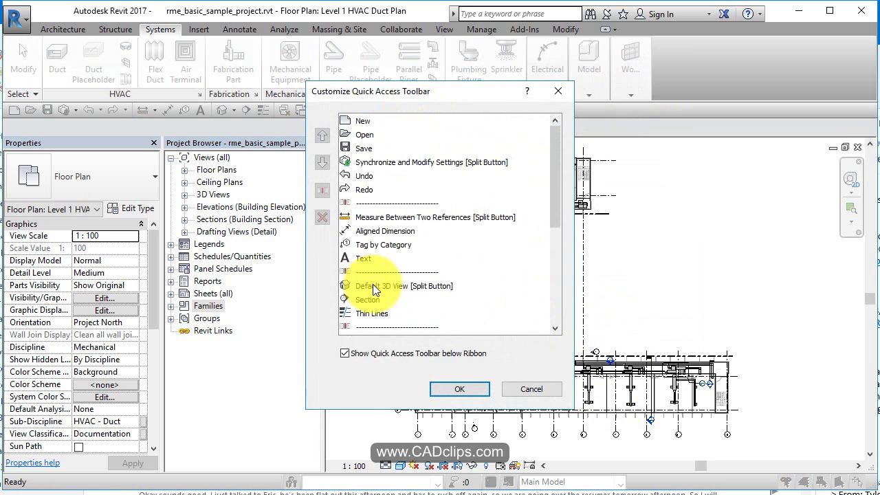
left_click_drag(496, 96, 702, 104)
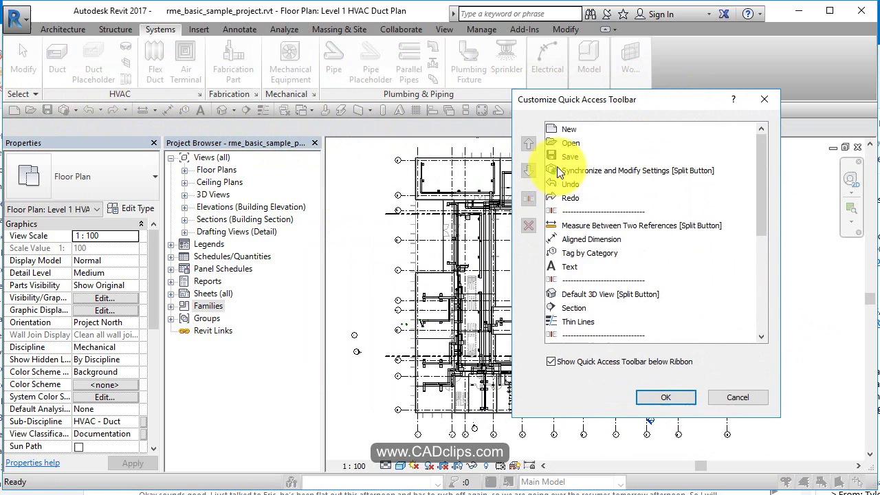
left_click_drag(759, 163, 772, 212)
left_click(628, 283)
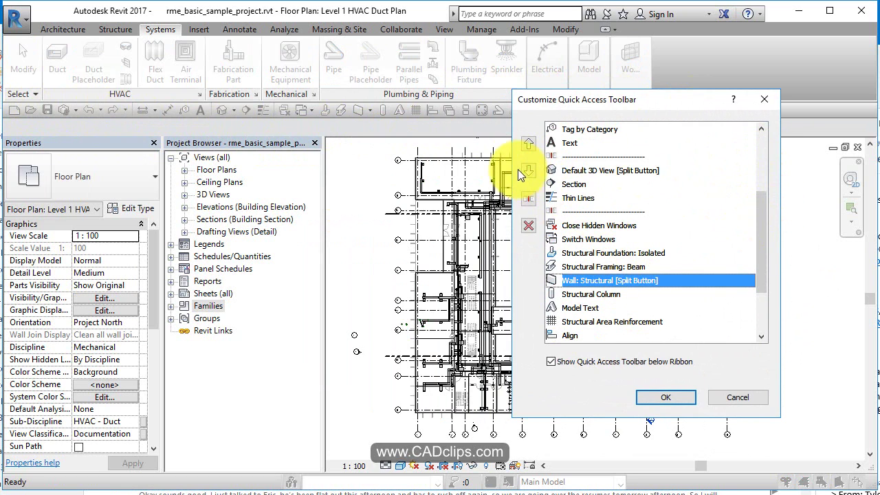
left_click(529, 198)
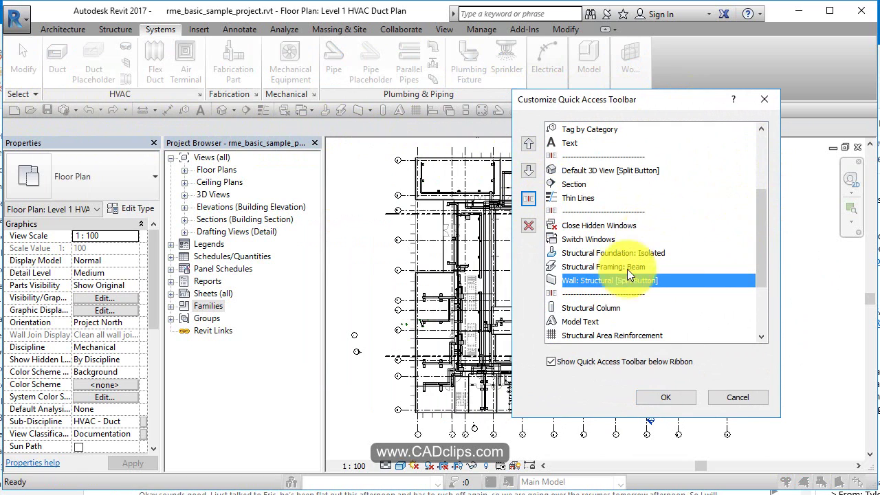
Insert a separator after Structural Rebar in the Quick Access Toolbar list
scroll(621, 342, "down", 1)
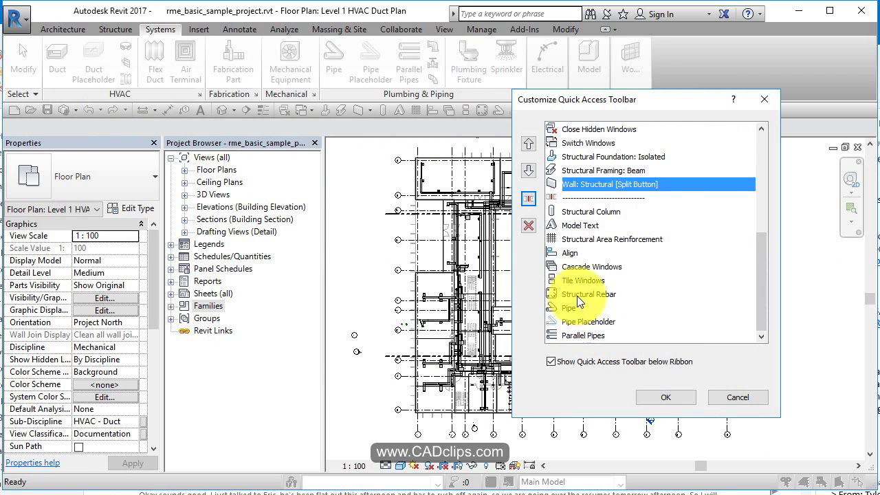
left_click(587, 294)
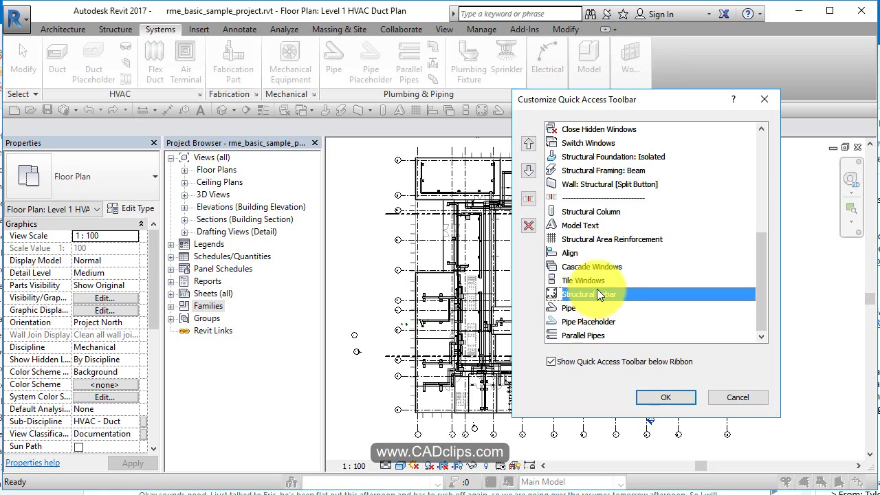
left_click(528, 198)
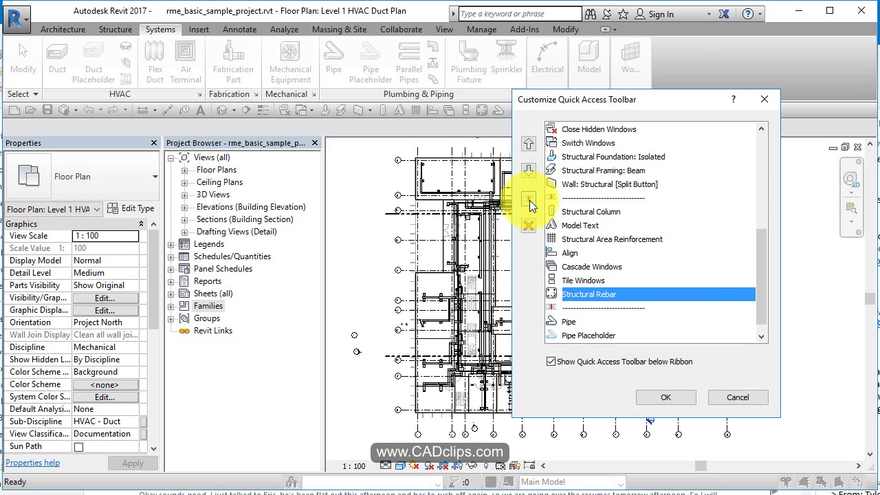
Shift Structural Rebar up one place and back, and move the separator beneath it to below Pipe
left_click(528, 143)
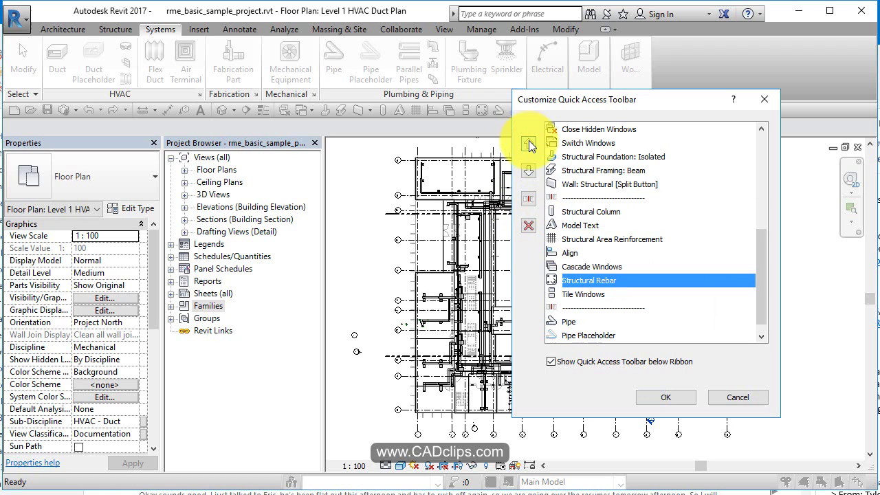
left_click(530, 171)
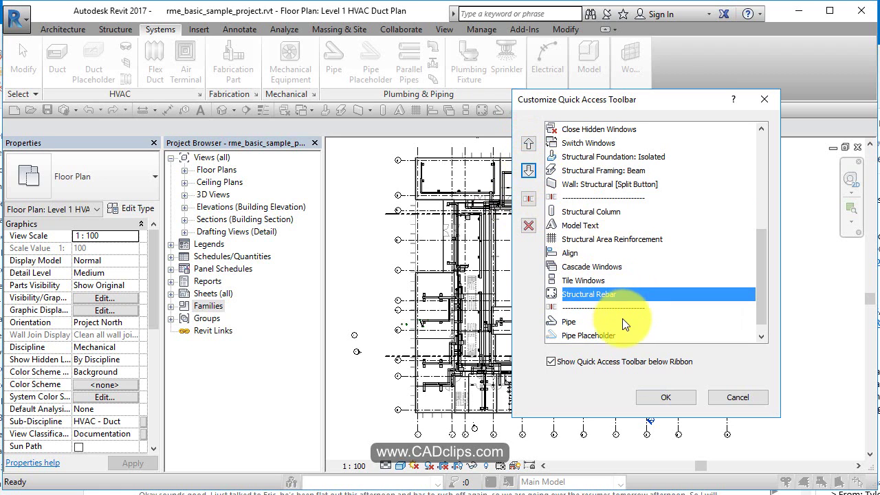
left_click(609, 306)
left_click(534, 173)
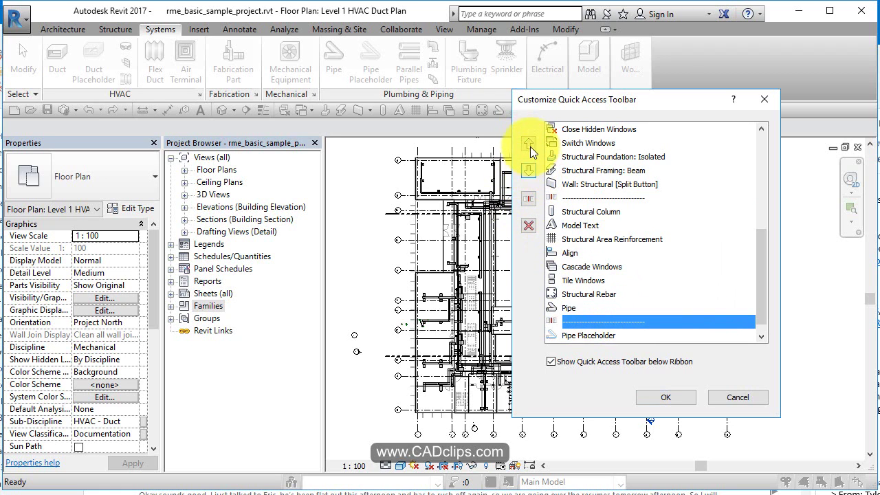
Move the separator up to between Structural Rebar and Pipe, and apply the Quick Access Toolbar customization
left_click(530, 145)
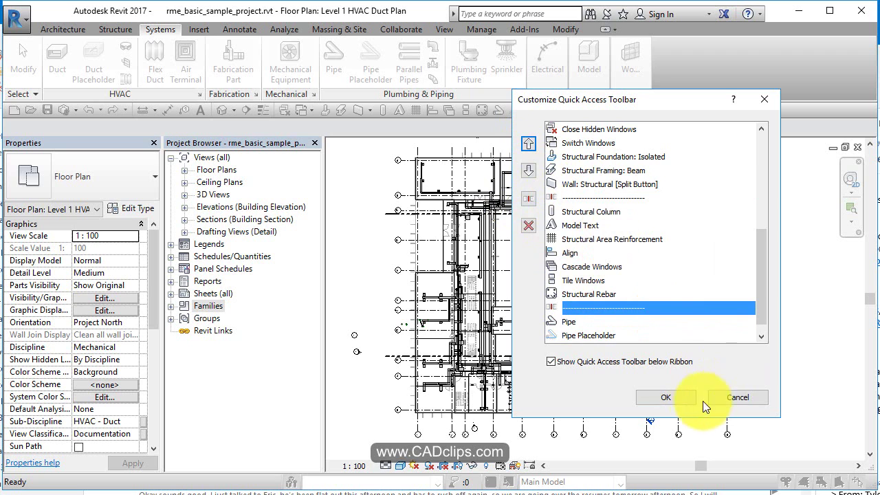
left_click(678, 397)
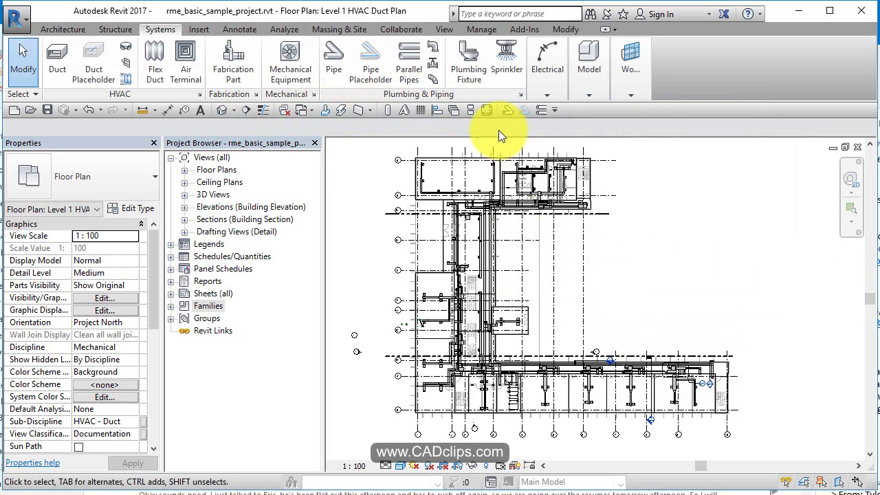
Bring up the architectural tools and start the Wall tool, exit it, and start it again to view its placement options
left_click(69, 29)
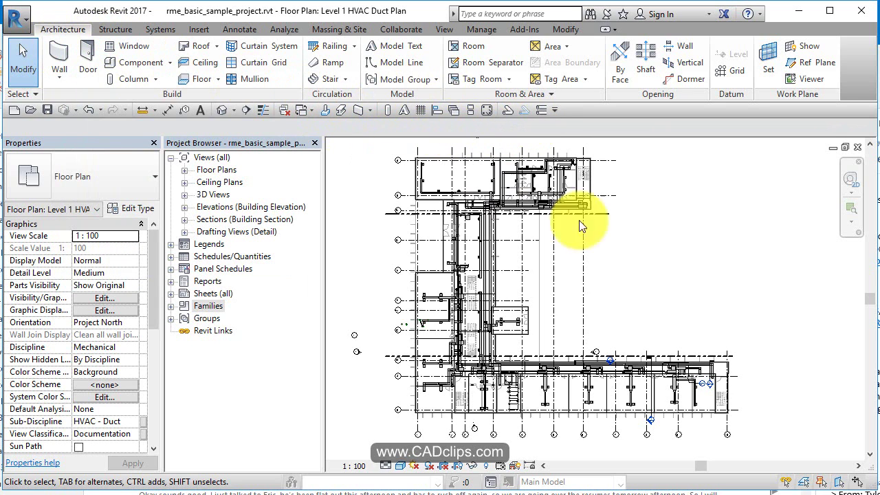
key("w")
key("a")
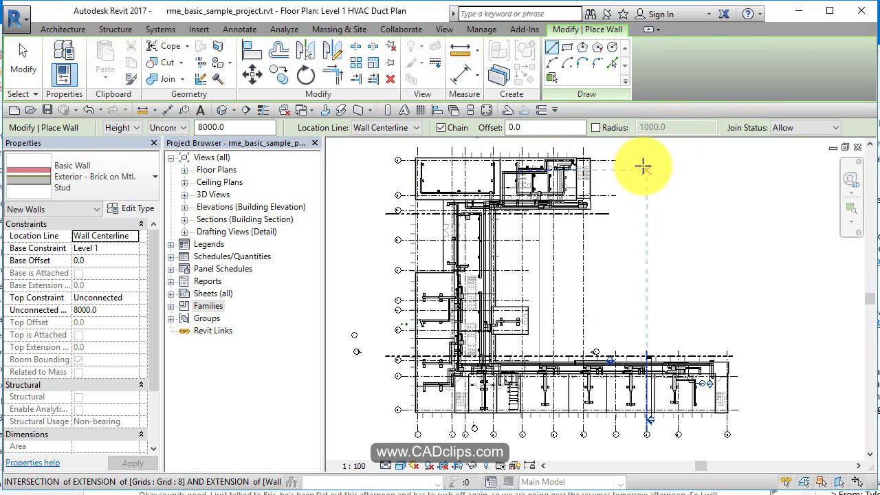
key("Escape")
key("Escape")
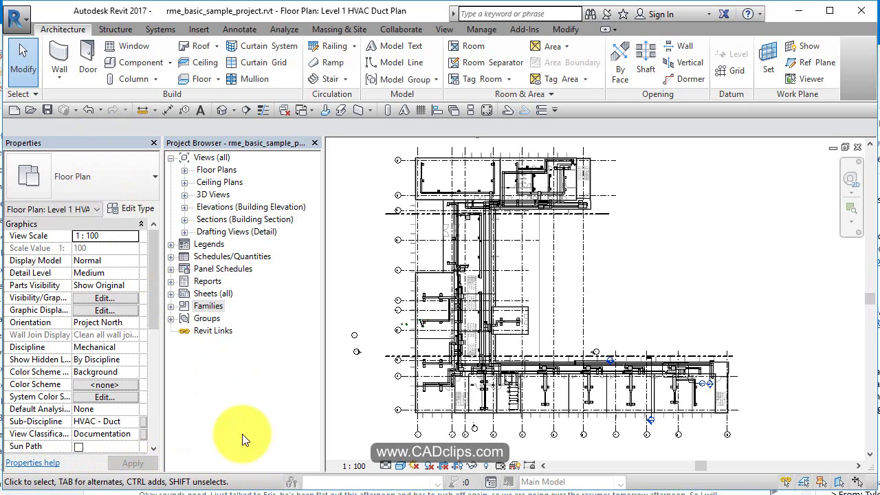
left_click(61, 51)
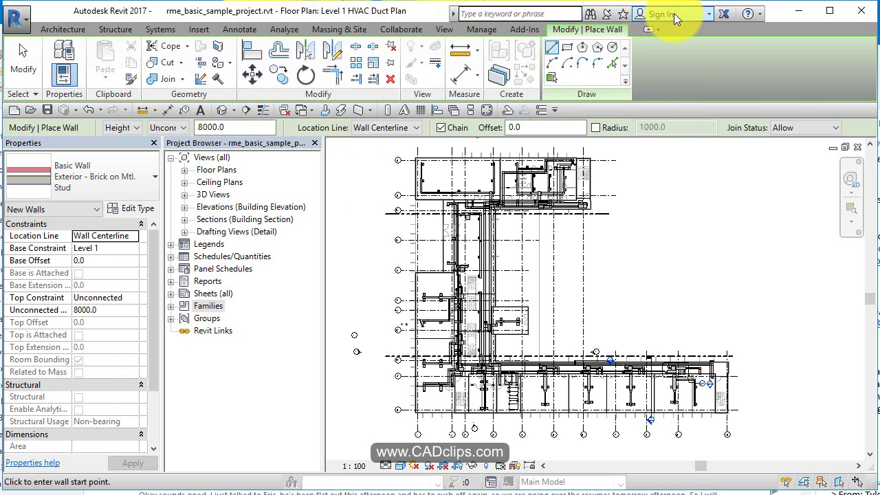
Examine the application's file commands for exporting, publishing and printing, and its list of open documents
left_click(23, 19)
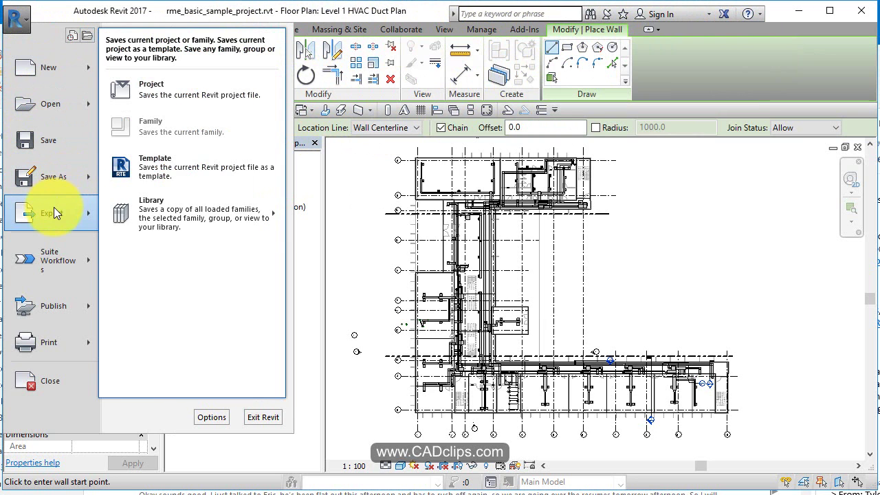
mouse_move(55, 212)
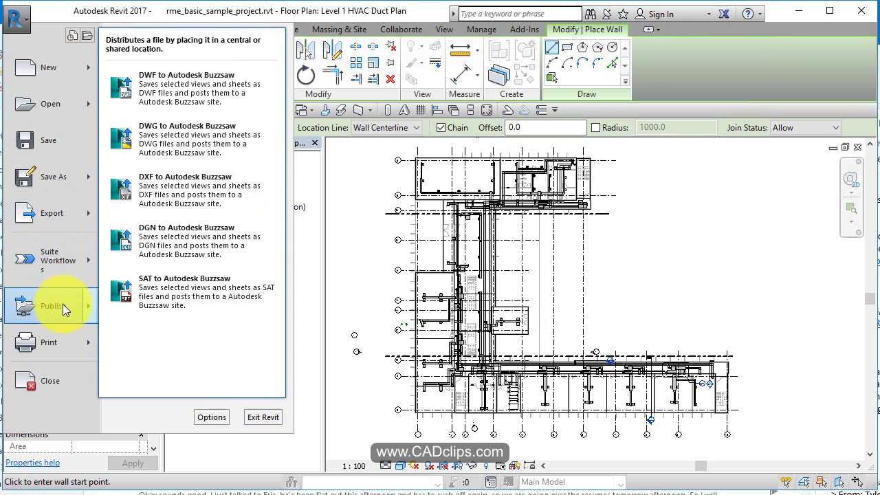
mouse_move(49, 350)
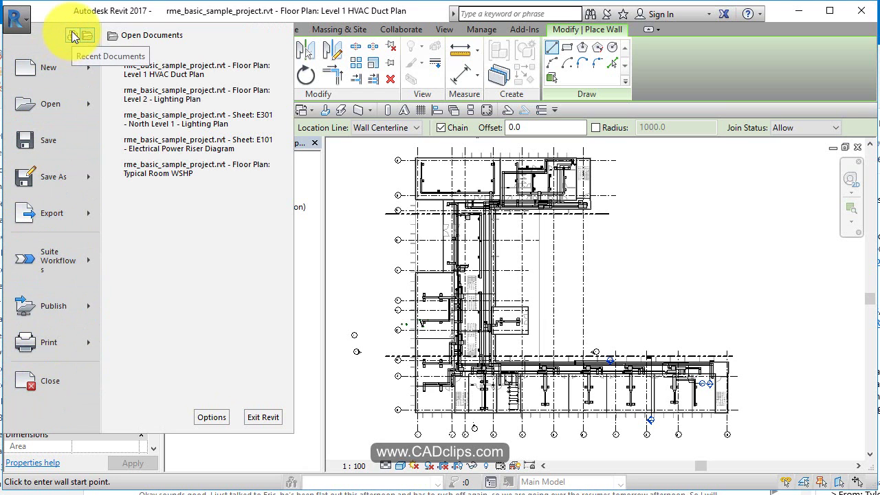
left_click(68, 8)
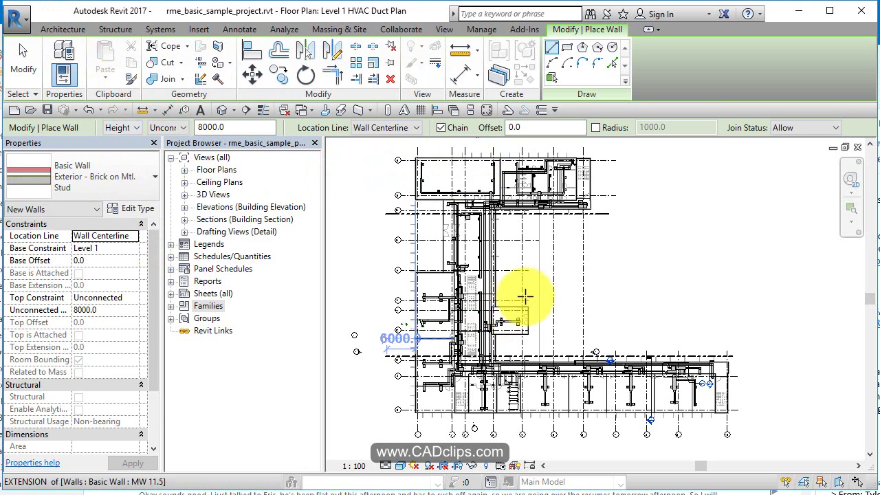